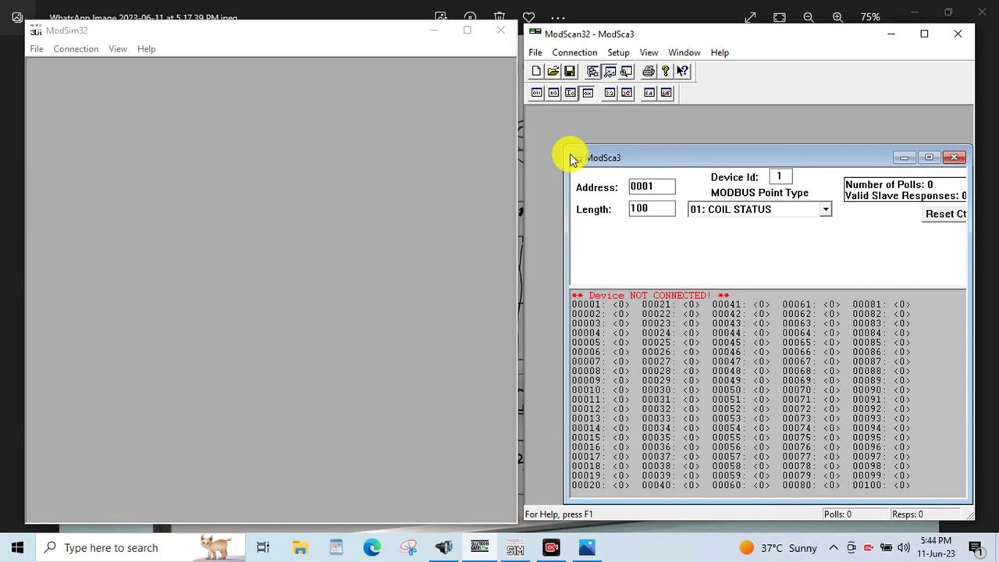
Create a new ModSim32 simulation document and enlarge it and the ModSca3 document to fill their program windows.
left_click_drag(567, 143, 520, 106)
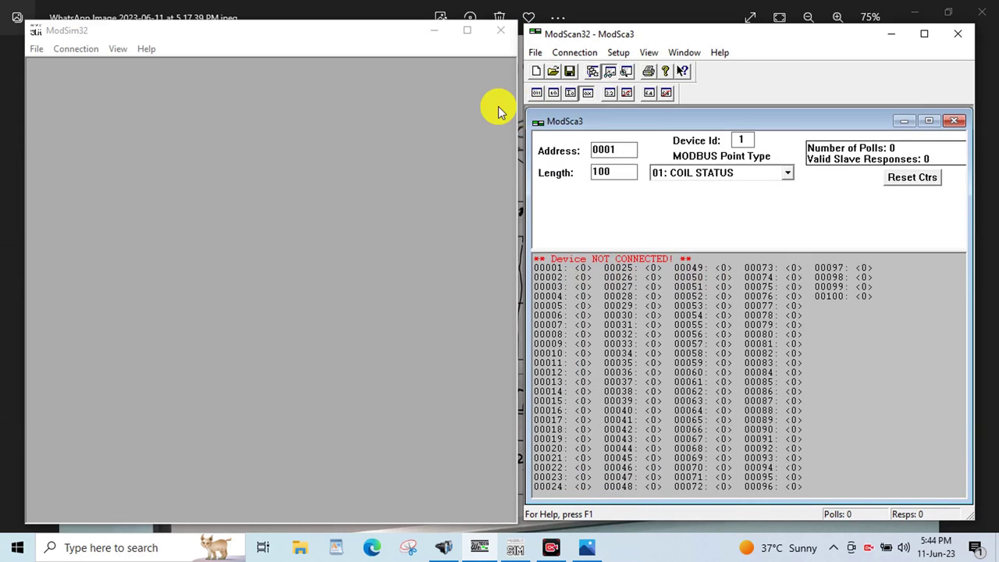
left_click(33, 50)
mouse_move(70, 49)
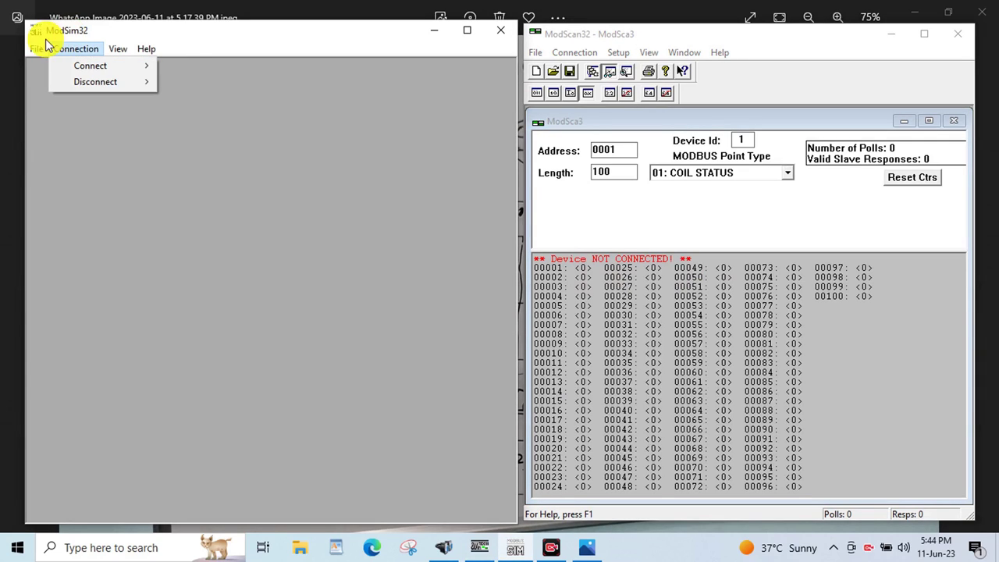
mouse_move(36, 48)
left_click(57, 66)
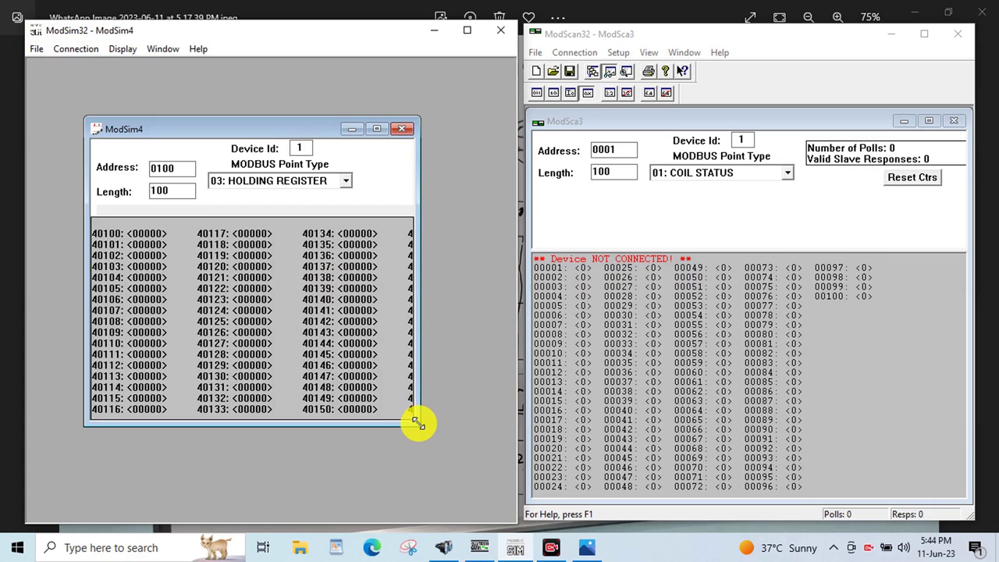
left_click_drag(419, 424, 488, 519)
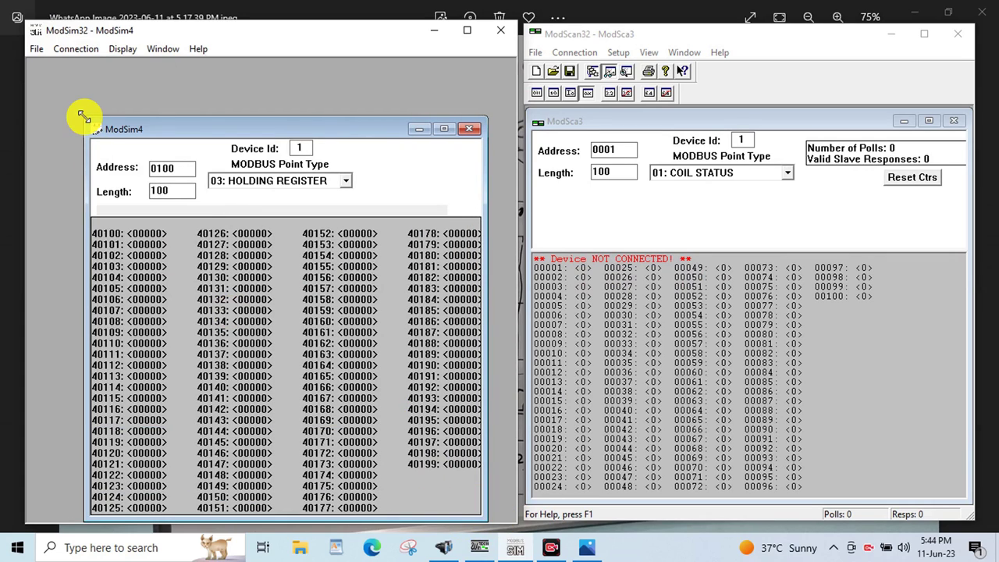
left_click_drag(83, 115, 26, 61)
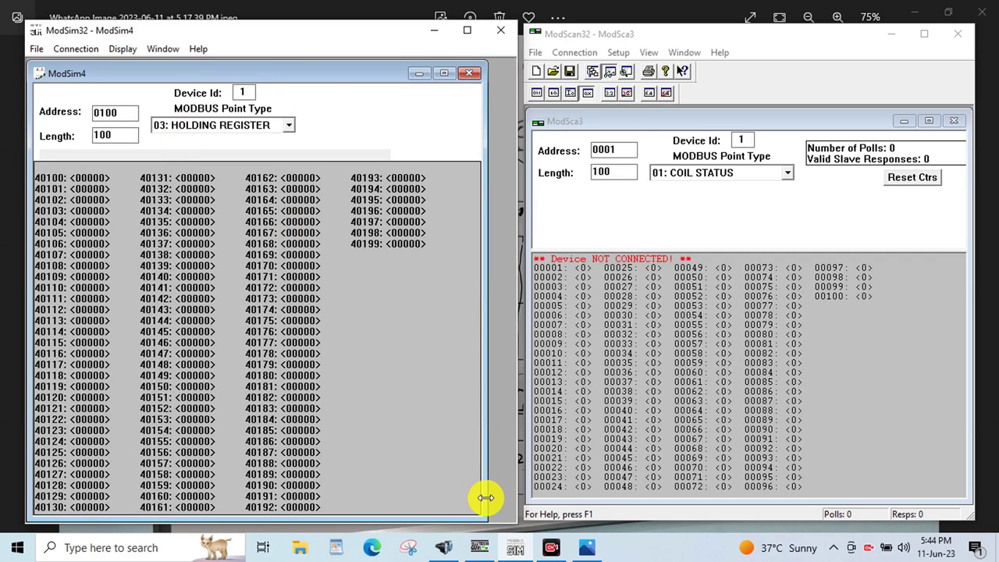
left_click_drag(485, 498, 512, 504)
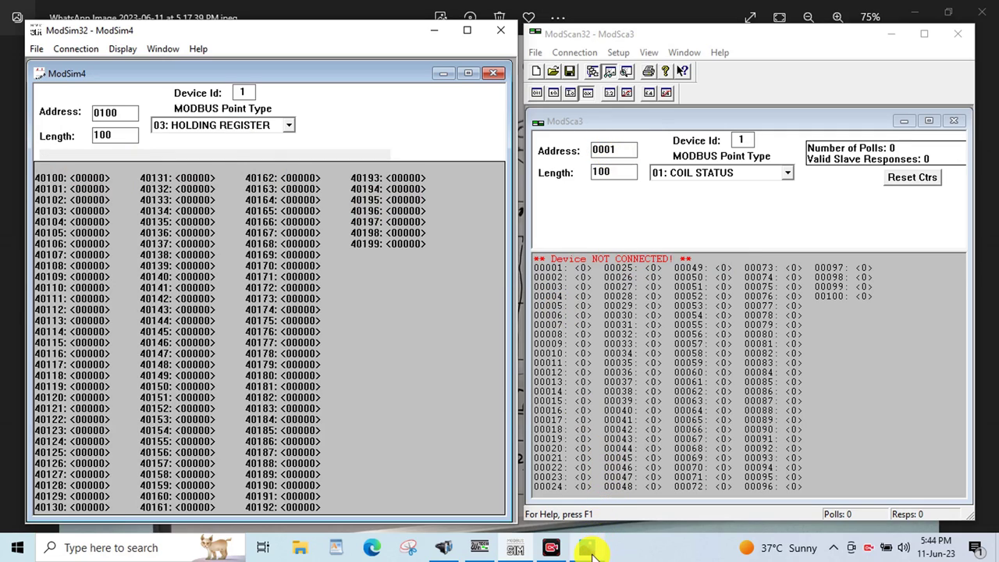
Check the coil-read exercise in the whiteboard photo, and return to the two Modbus programs.
mouse_move(592, 551)
left_click(595, 482)
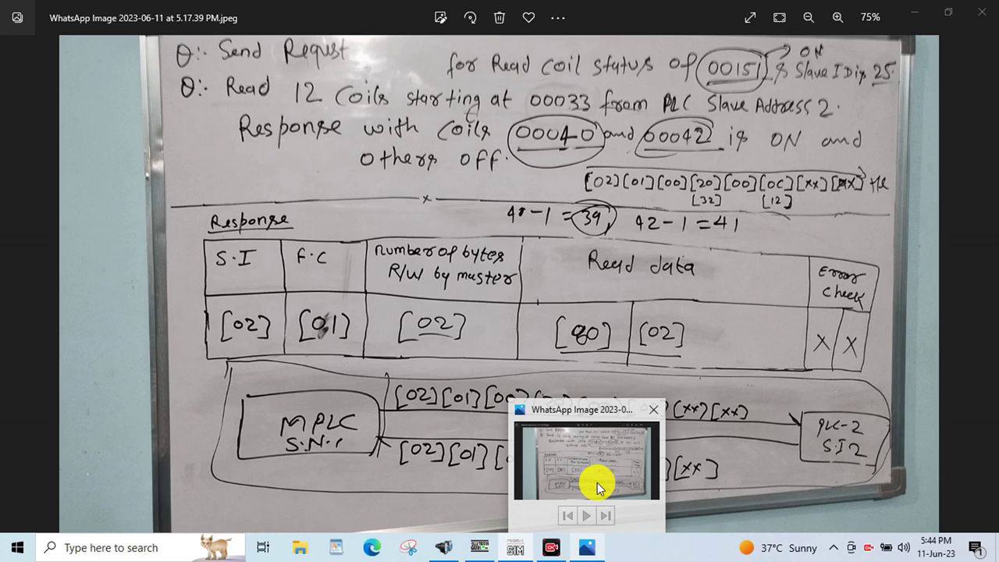
left_click(515, 547)
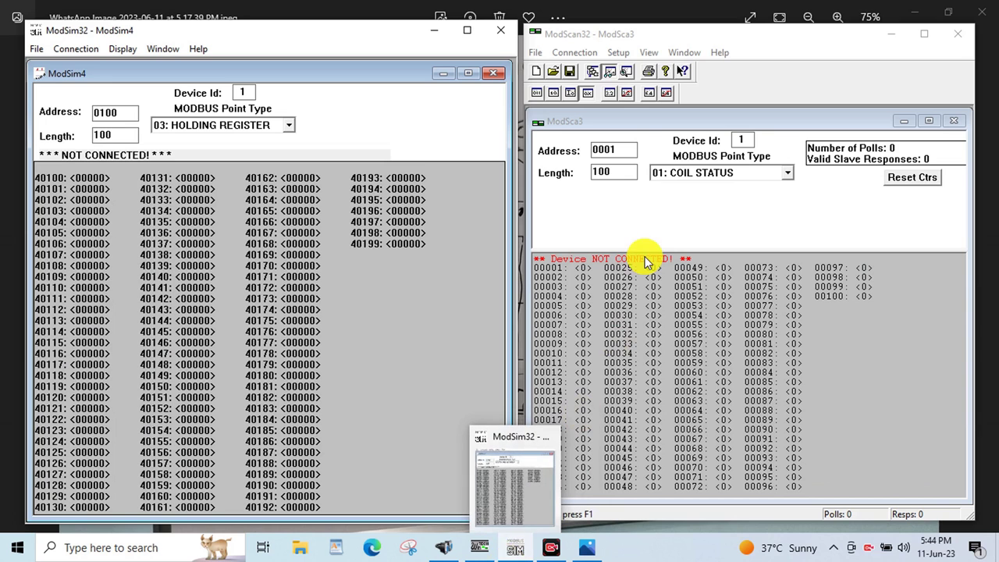
Configure the ModSca3 document with address 0033, device ID 2 and length 12.
left_click(622, 151)
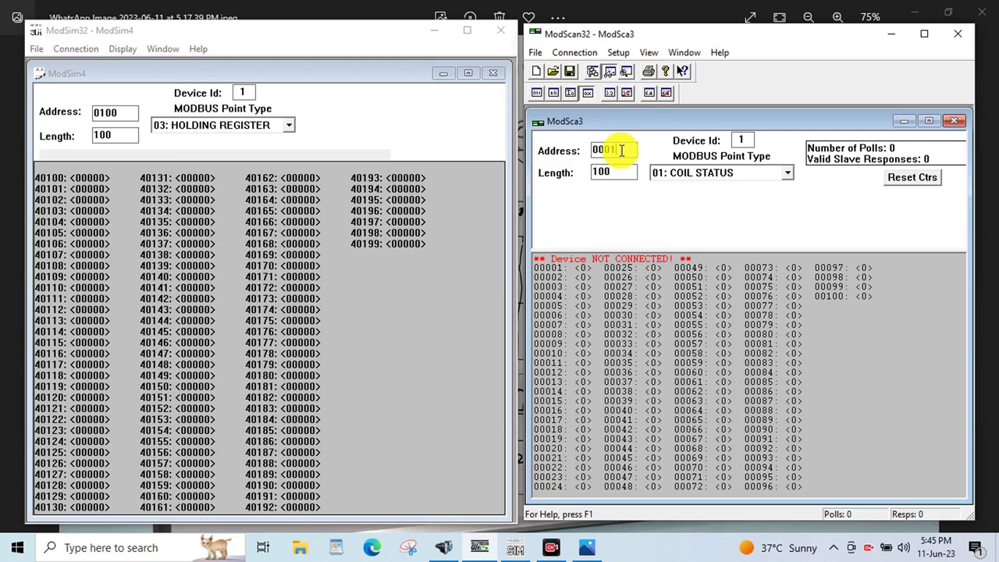
type("33")
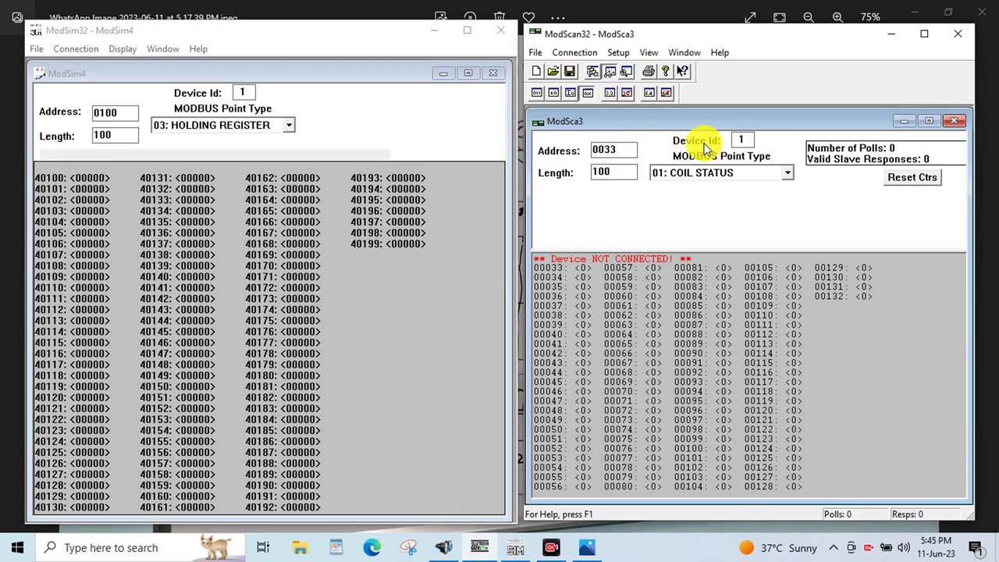
left_click(744, 140)
key("BackSpace")
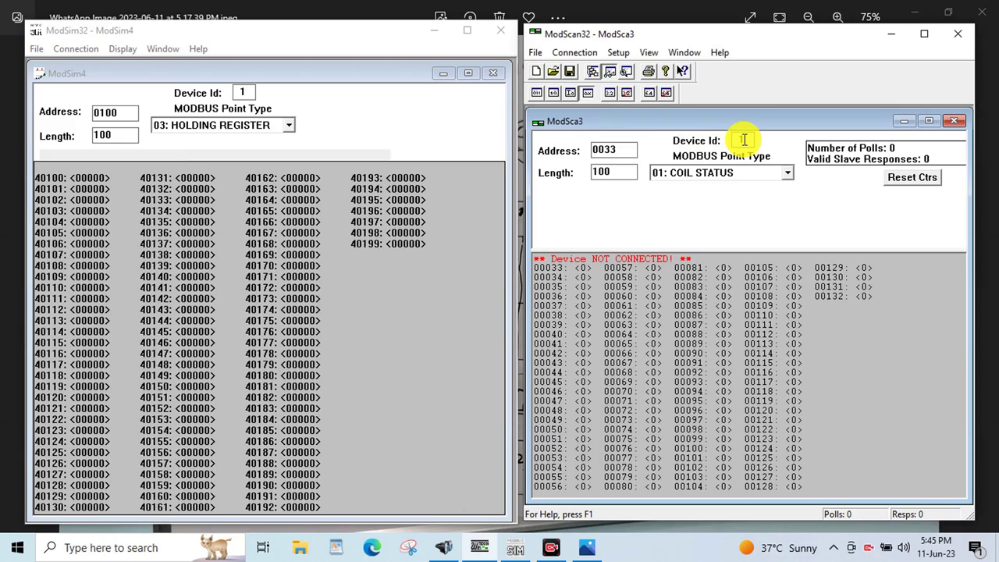
type("2")
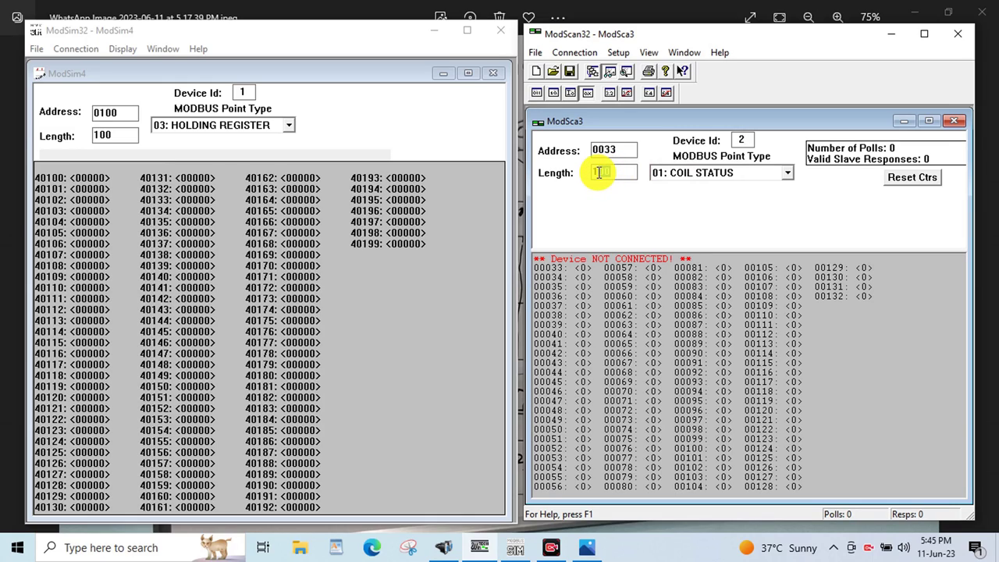
type("12")
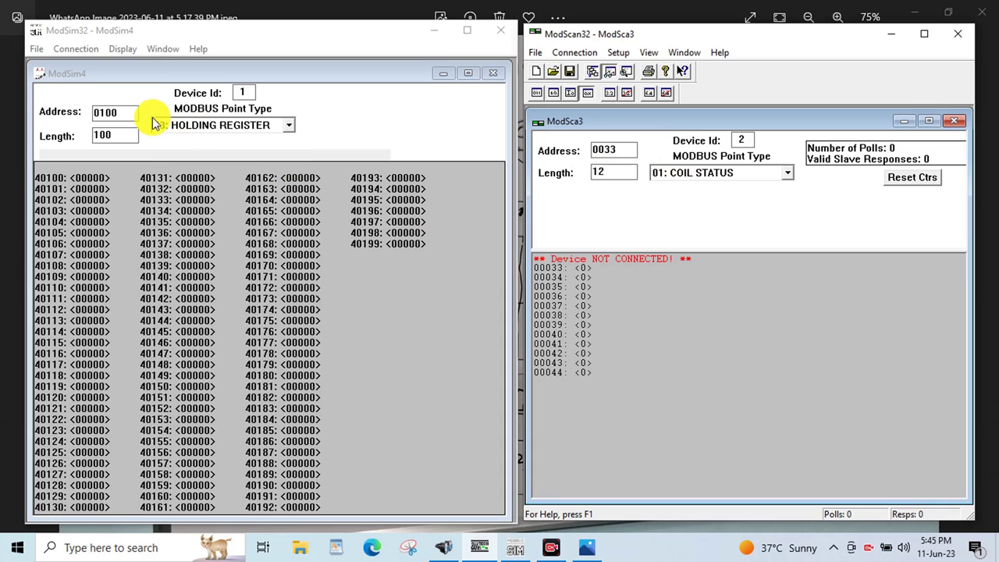
Configure the ModSim4 document with address 0033, length 12, point type 01: COIL STATUS and device ID 2.
mouse_move(106, 113)
left_mouse_down()
mouse_move(124, 113)
mouse_move(93, 113)
left_mouse_up()
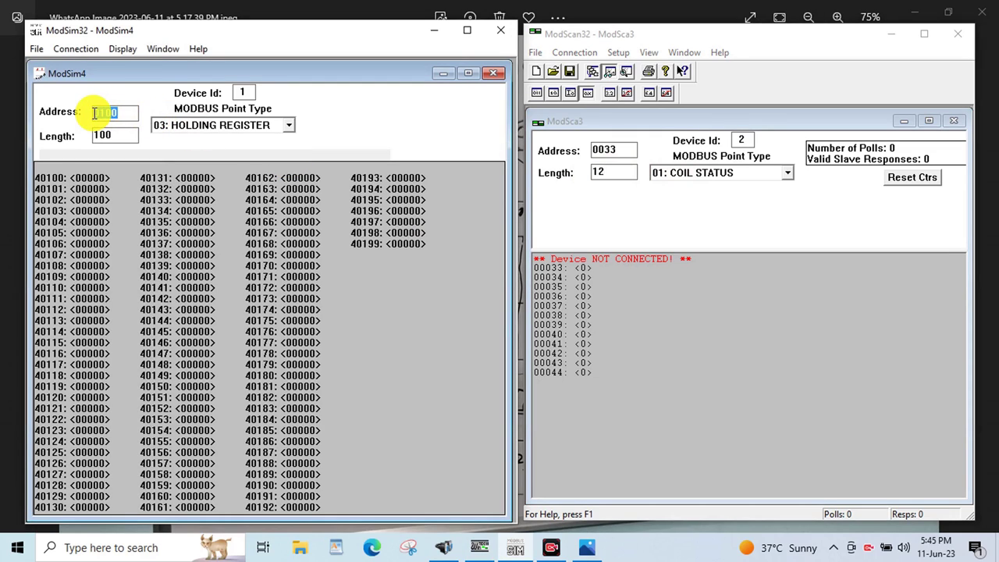
type("0033")
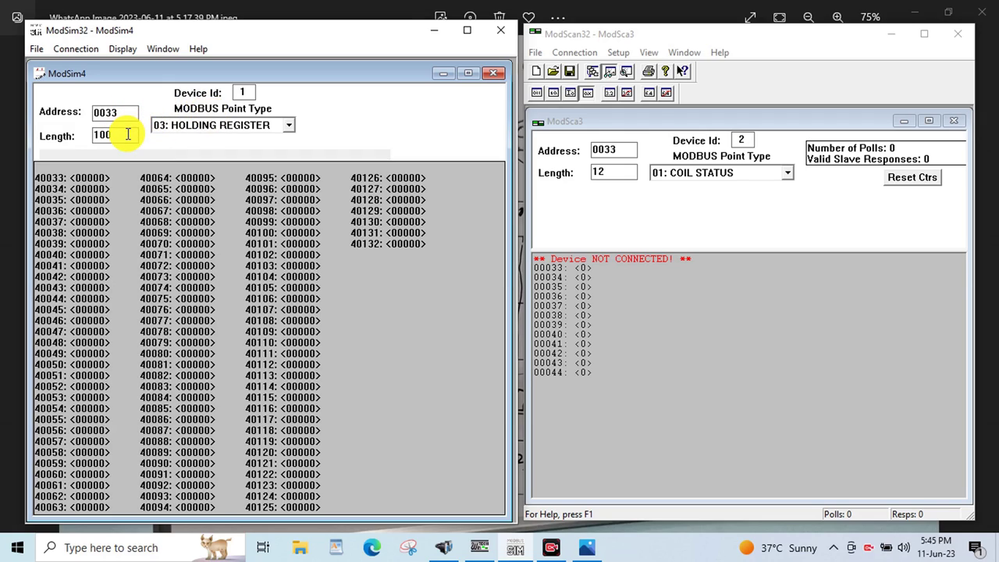
left_click_drag(127, 134, 99, 136)
type("12")
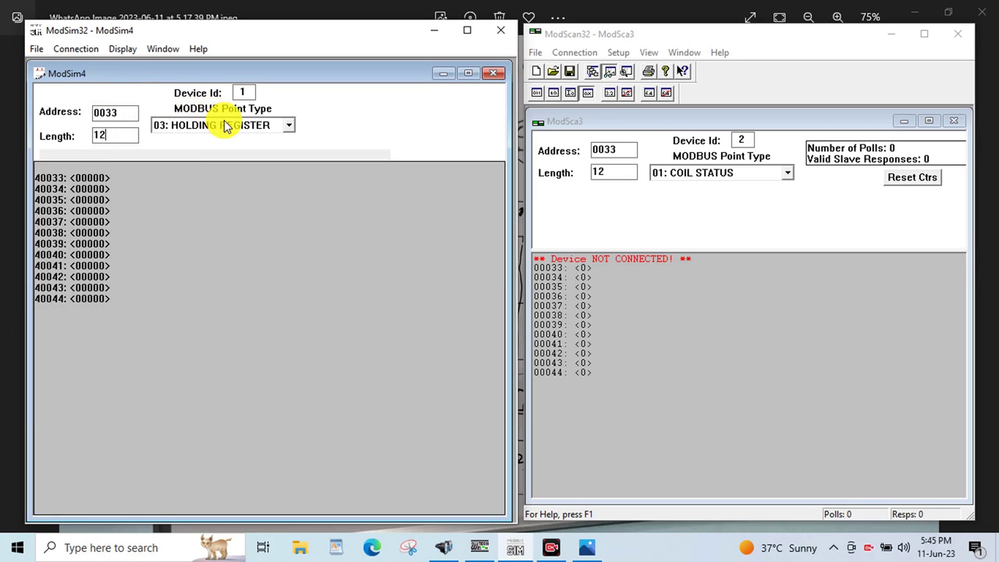
left_click(288, 126)
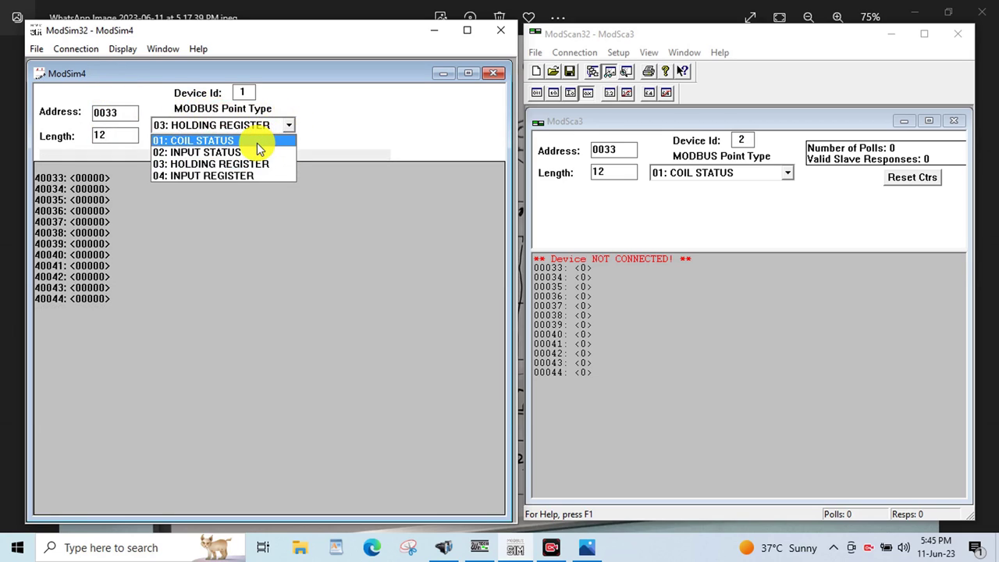
left_click(256, 141)
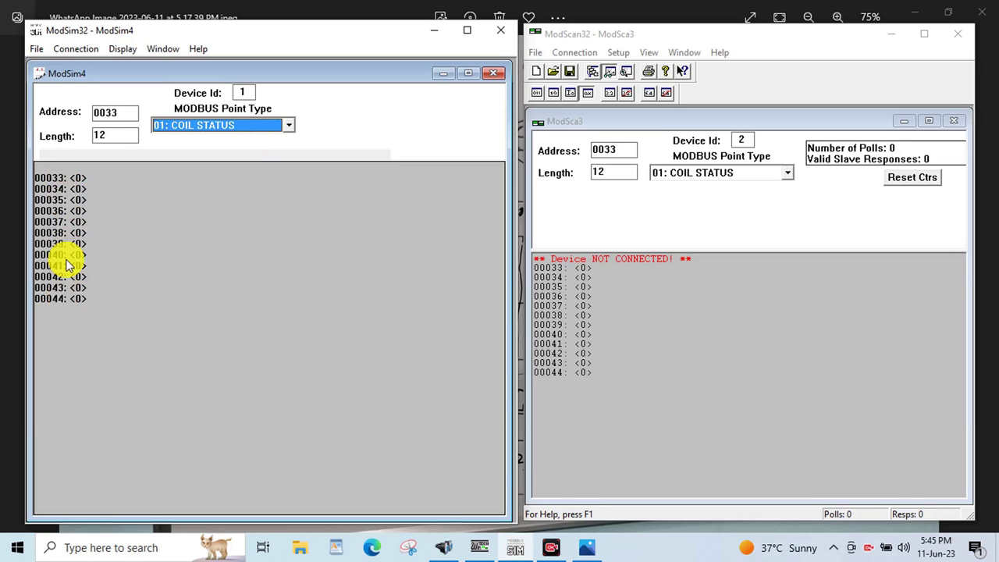
left_click(242, 92)
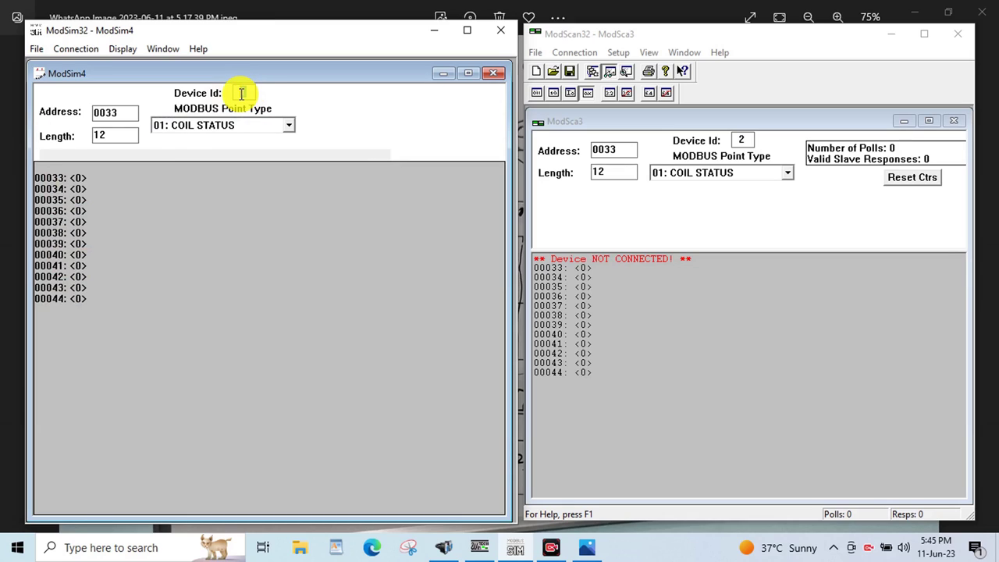
type("2")
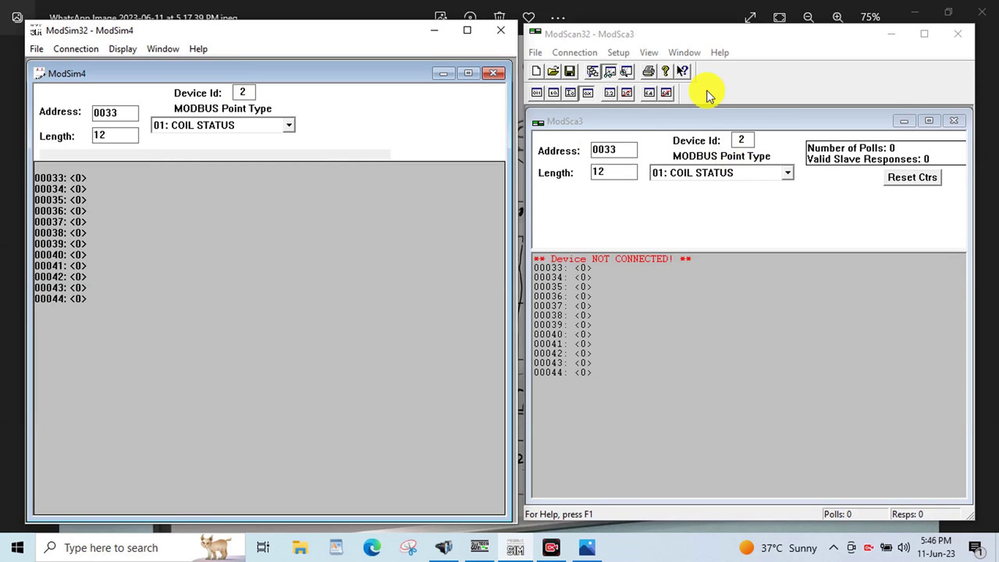
Open ModScan32's connection details and check the paired virtual ports in Virtual Serial Port Kit.
left_click(575, 52)
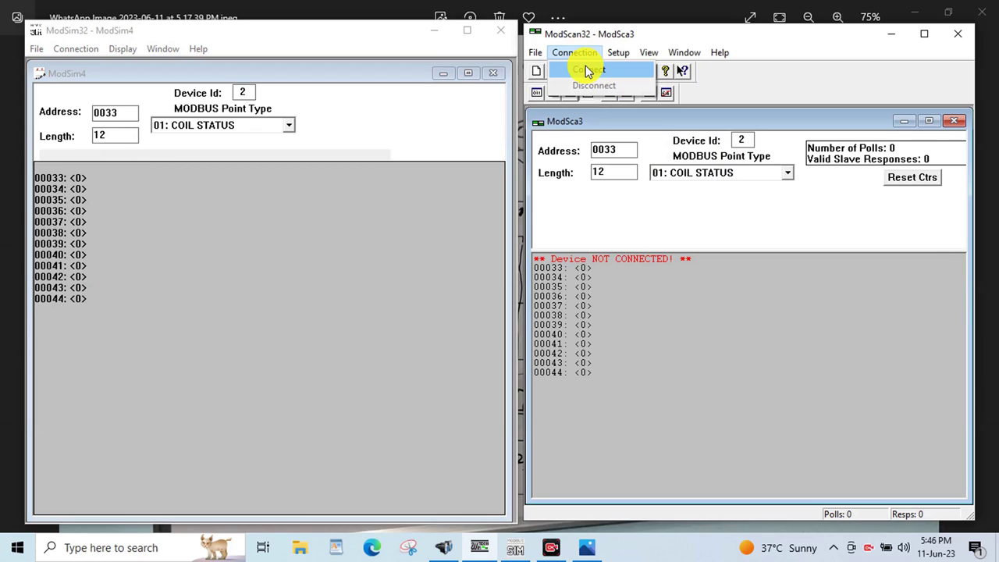
left_click(590, 70)
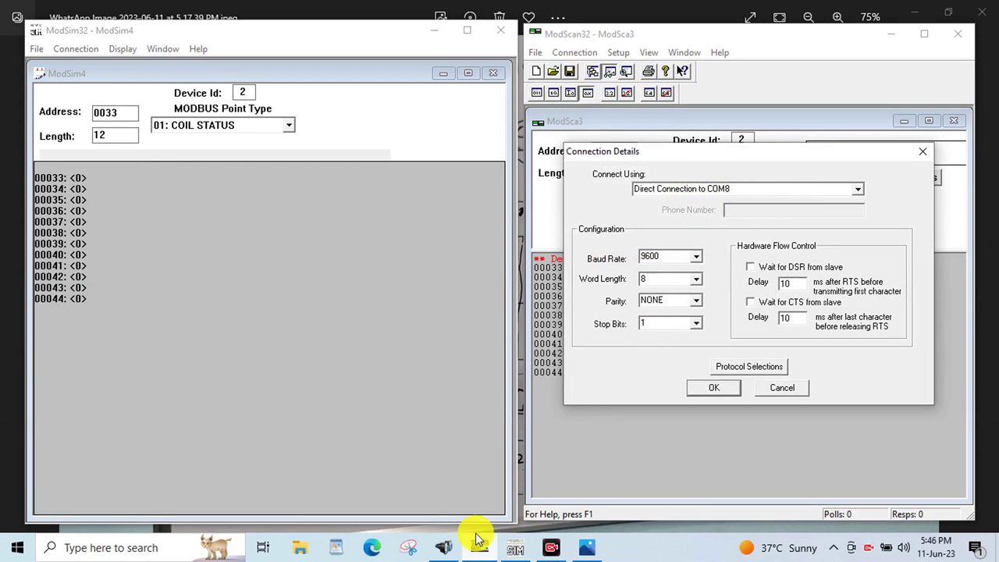
left_click(443, 547)
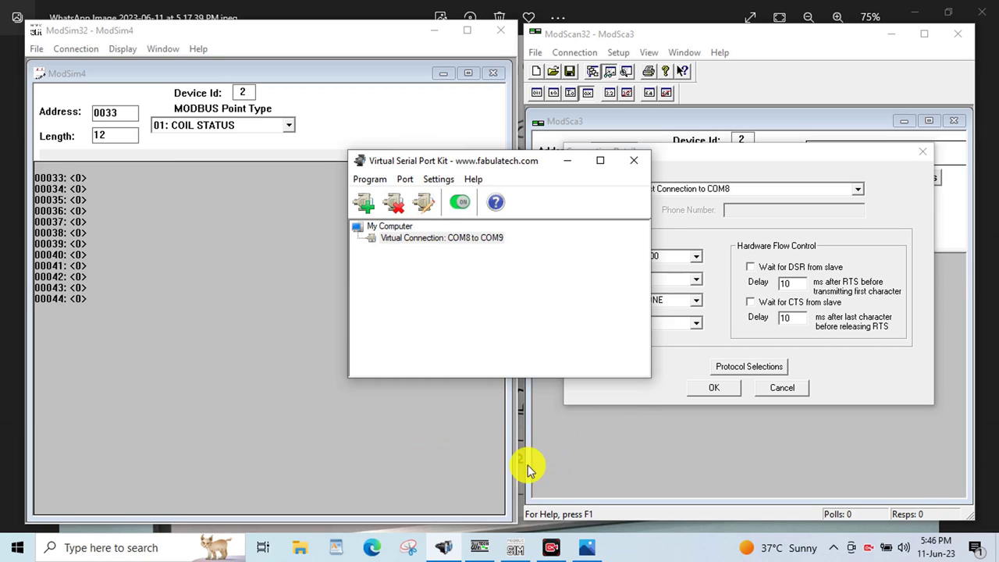
left_click(566, 168)
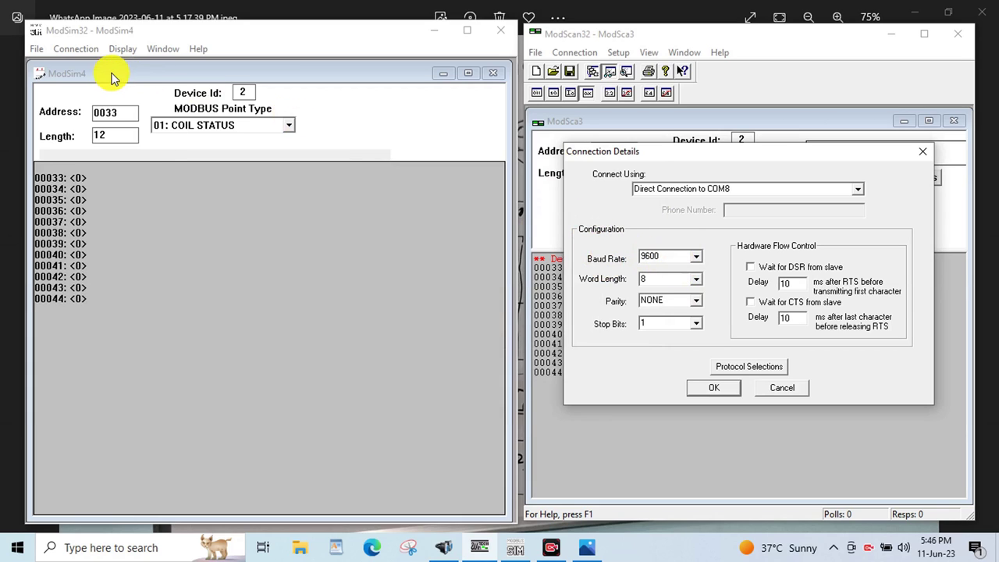
Connect ModSim32 through Port 9 with its RTU, 9600 baud settings, and accept ModScan32's direct connection to COM8.
left_click(78, 50)
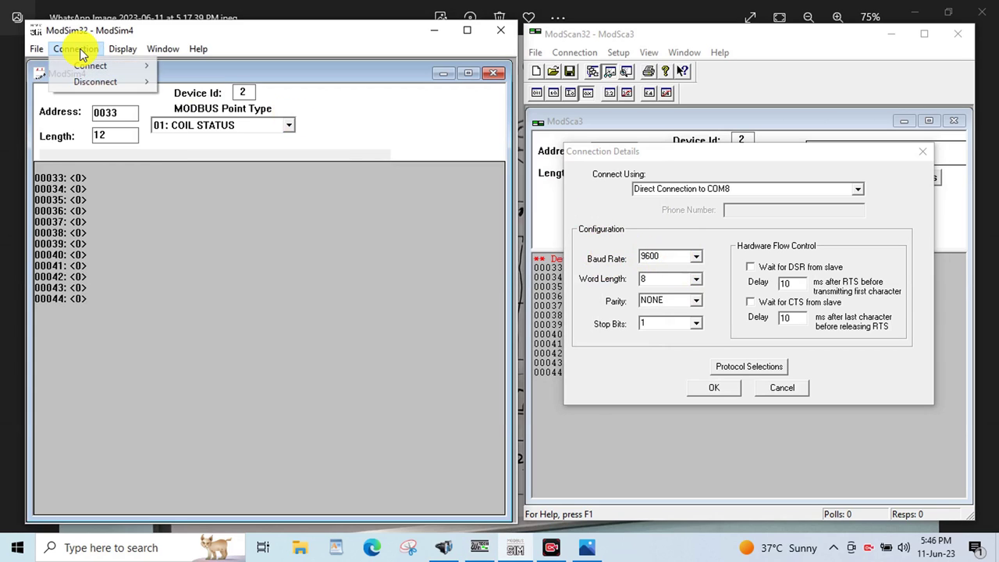
mouse_move(87, 68)
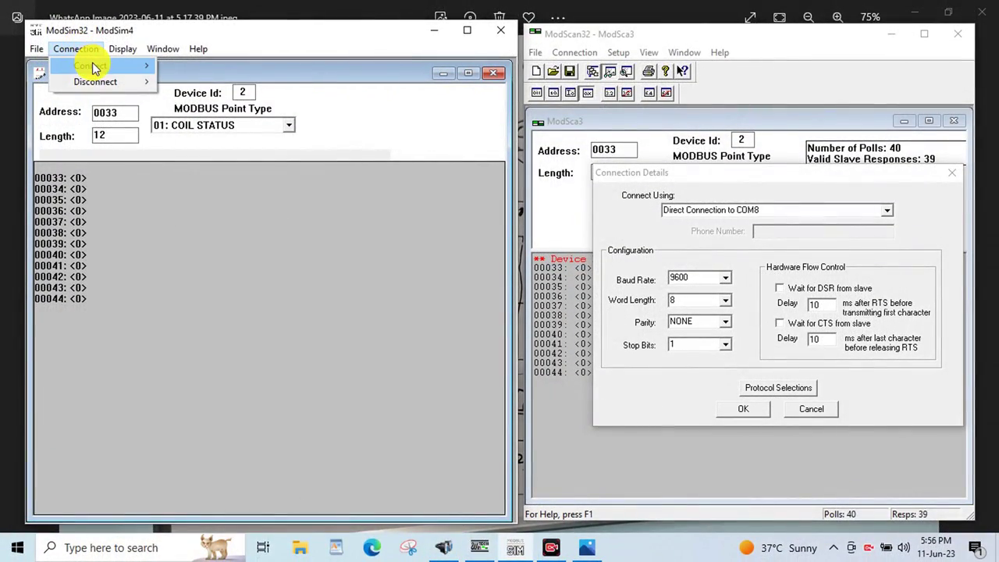
mouse_move(92, 66)
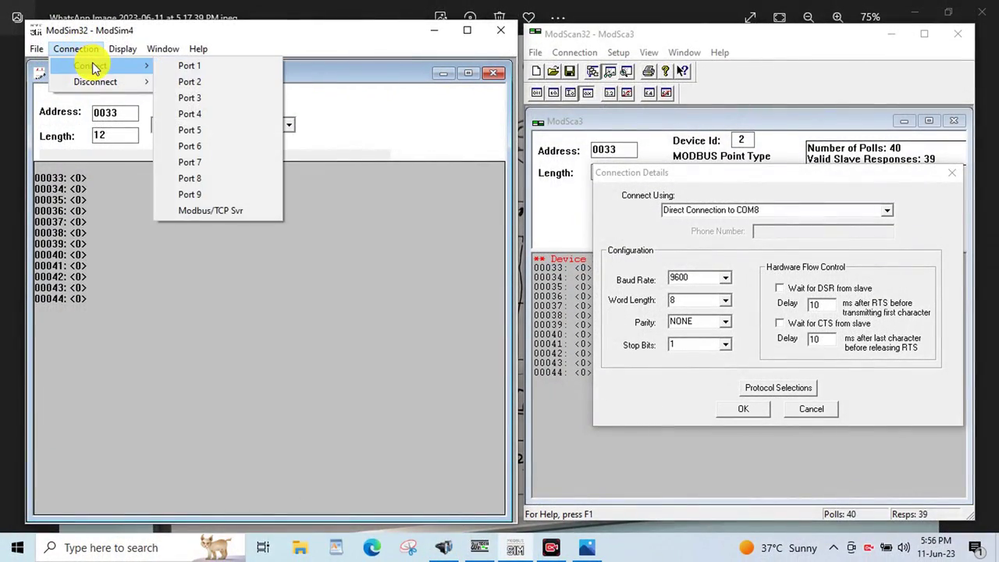
left_click(219, 191)
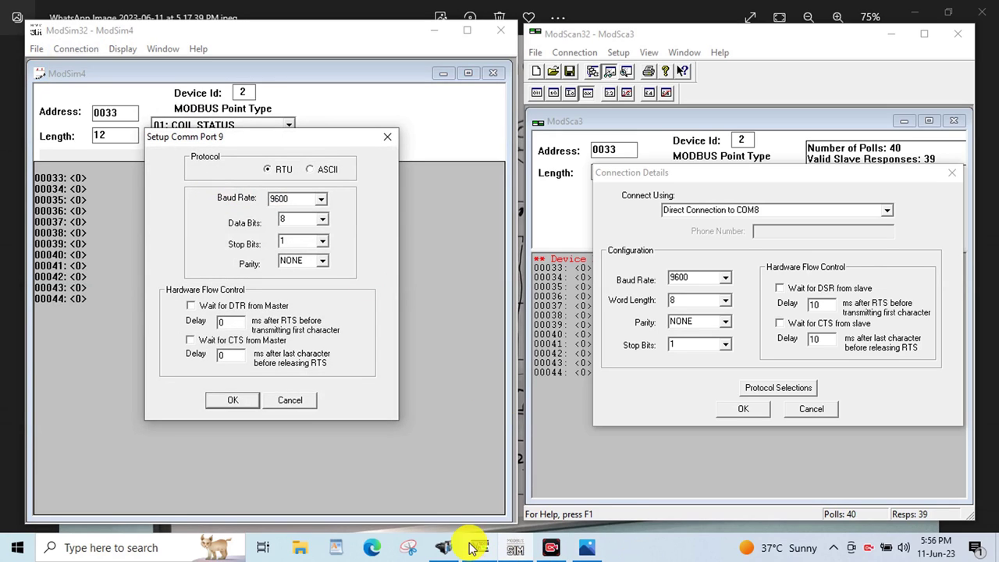
left_click(447, 549)
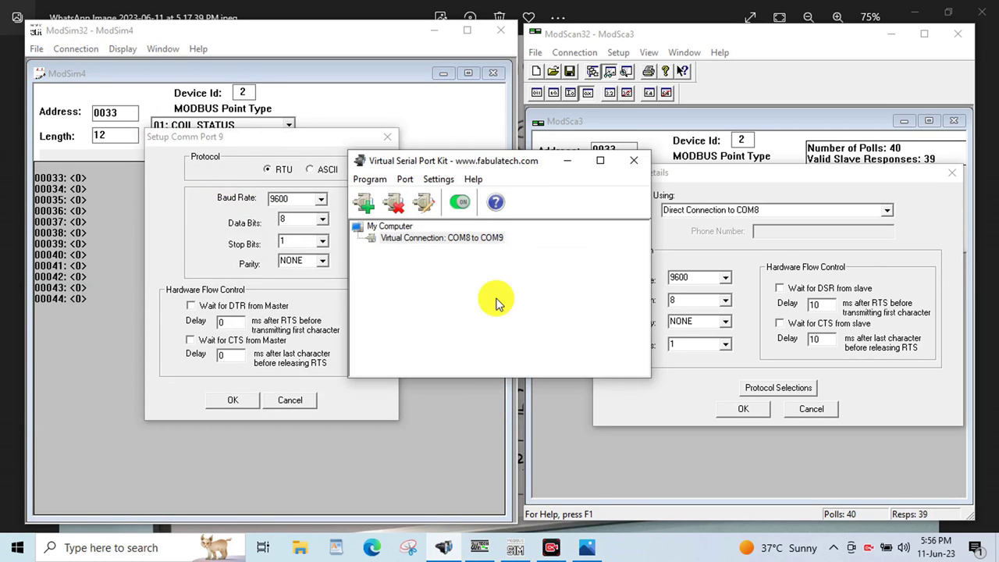
left_click(565, 161)
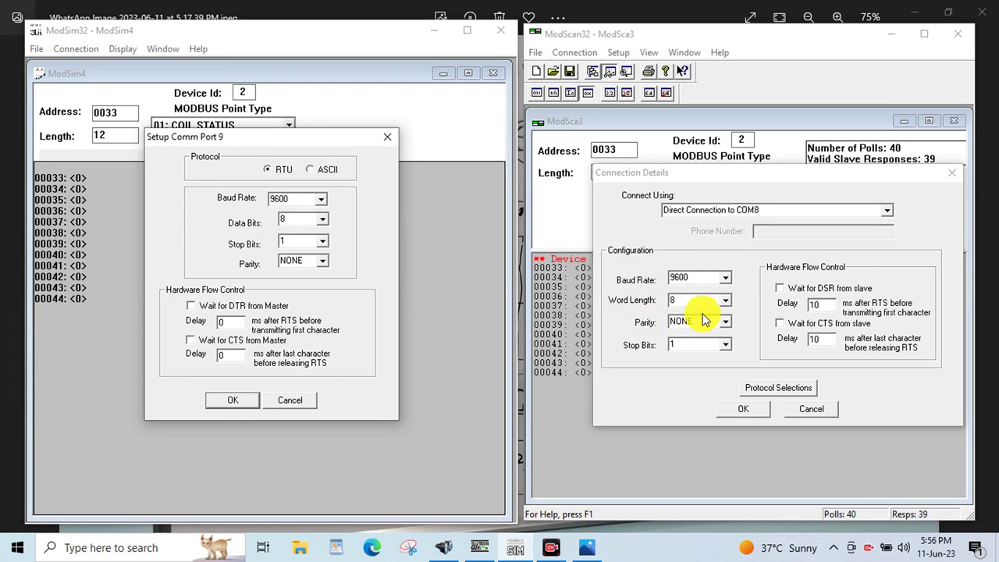
left_click(225, 396)
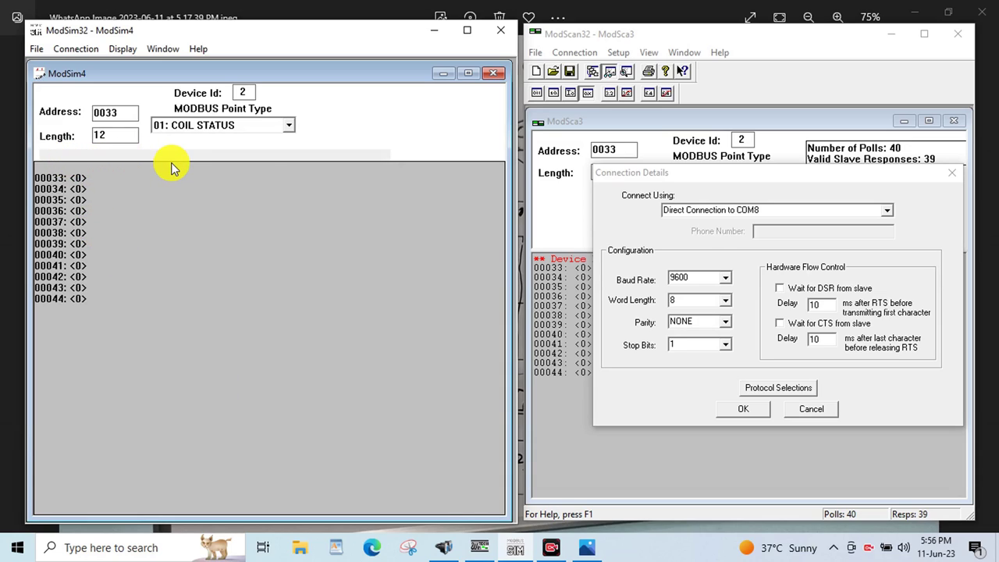
left_click(734, 409)
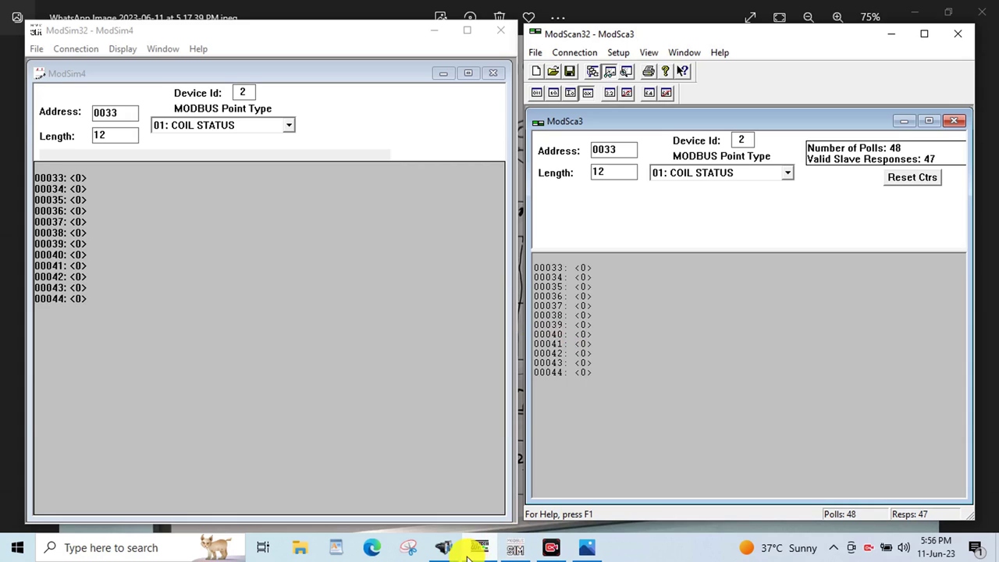
Preview the whiteboard photo again to see which coils the exercise requires to be on.
mouse_move(586, 546)
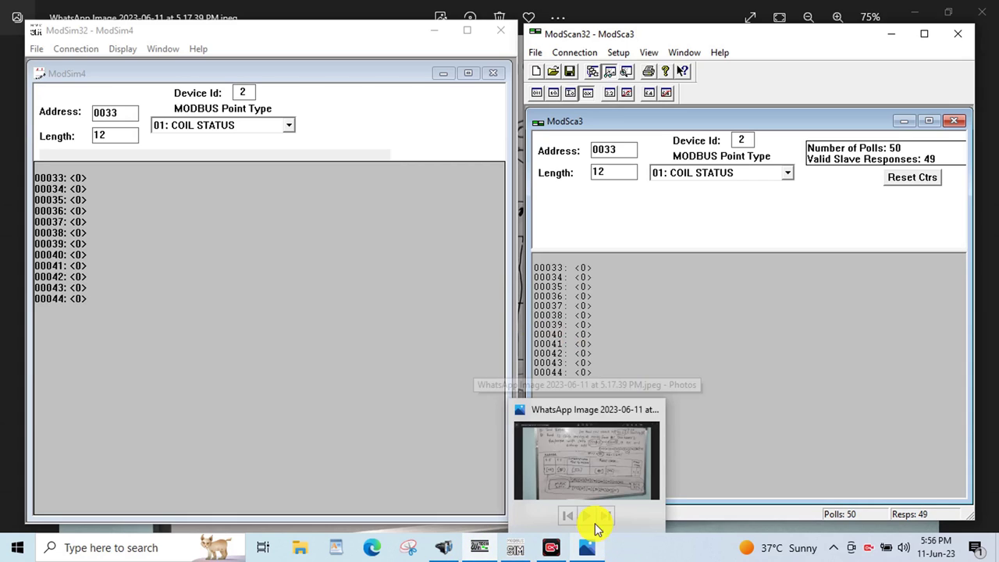
mouse_move(608, 464)
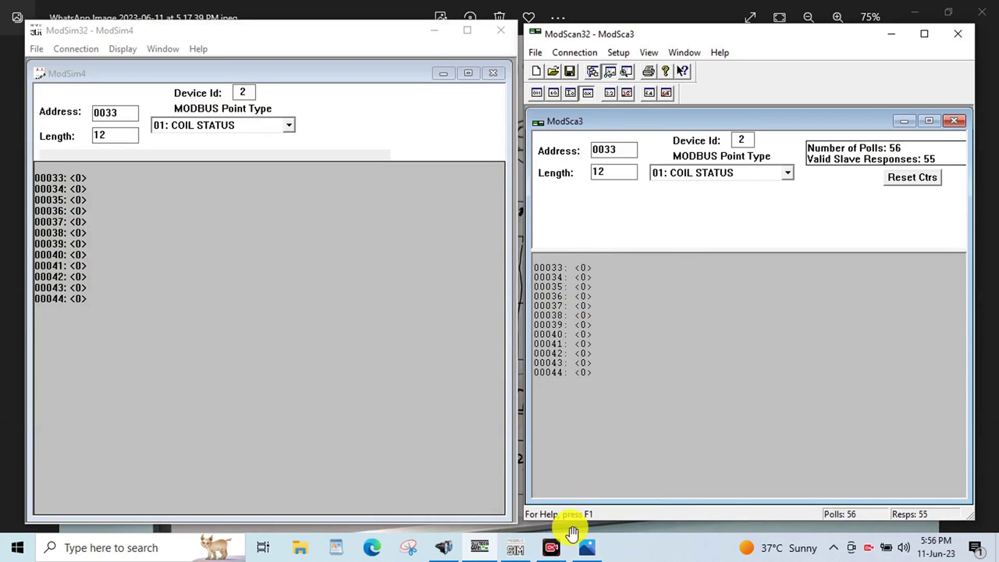
mouse_move(581, 432)
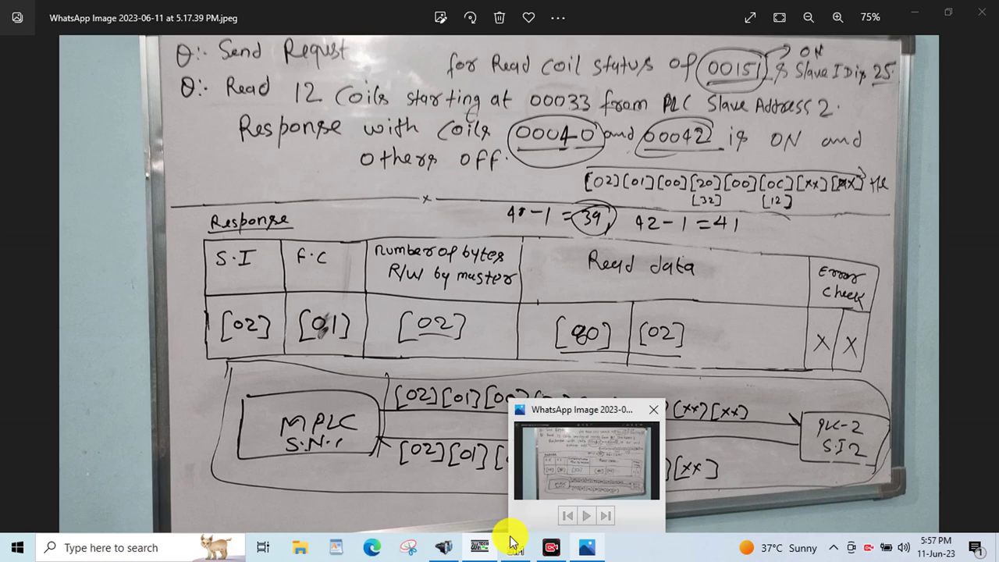
Switch to the ModSim32 and ModScan32 windows and write coil 00040 On in the ModSim4 document.
left_click(478, 549)
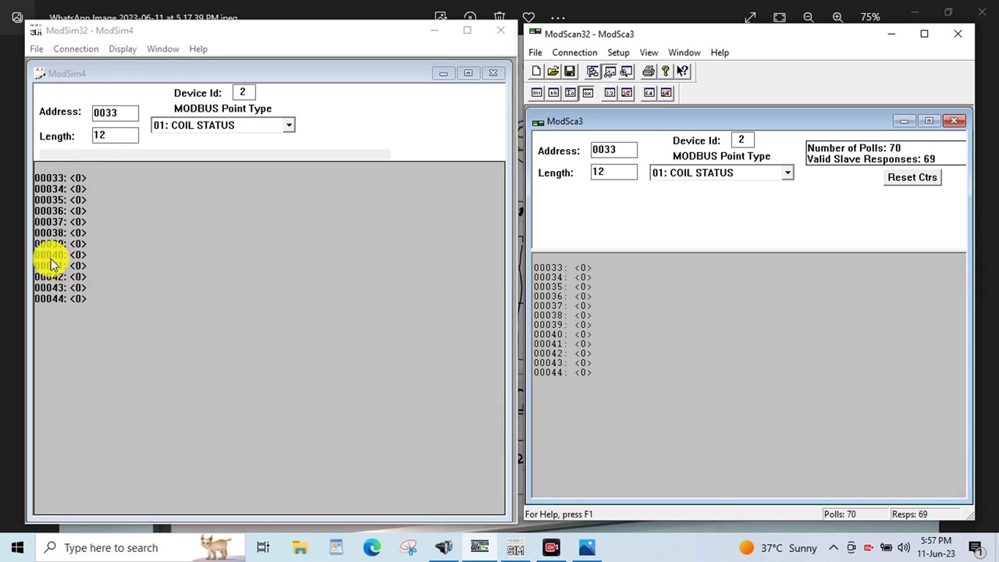
double_click(78, 259)
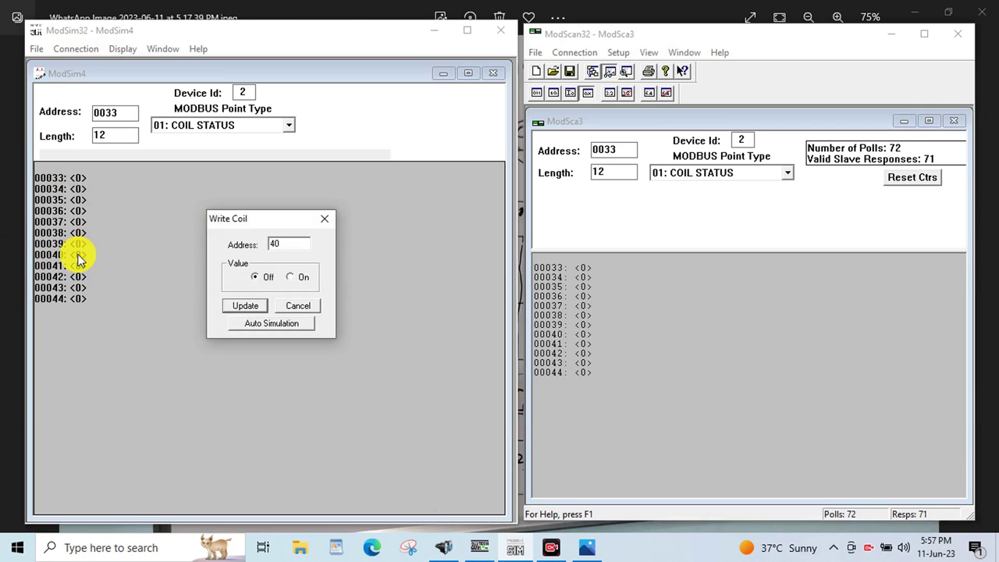
double_click(275, 245)
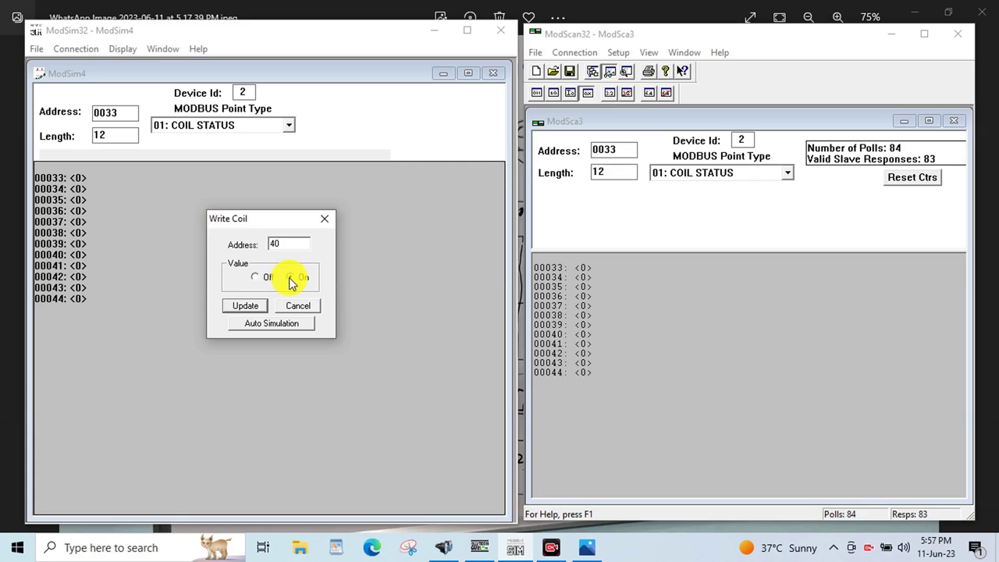
left_click(244, 307)
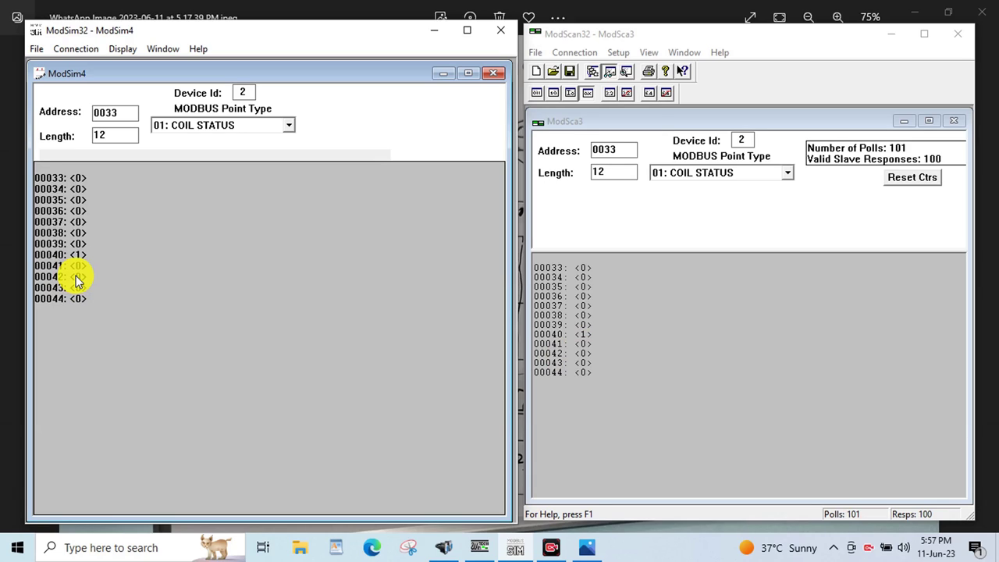
Write coil 00042 On in the ModSim4 document.
double_click(77, 281)
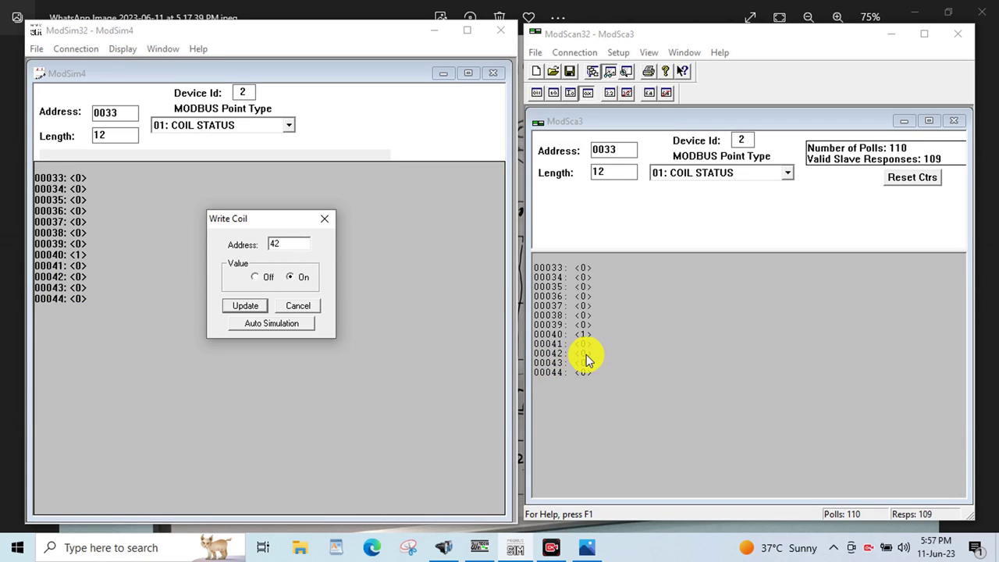
left_click(244, 305)
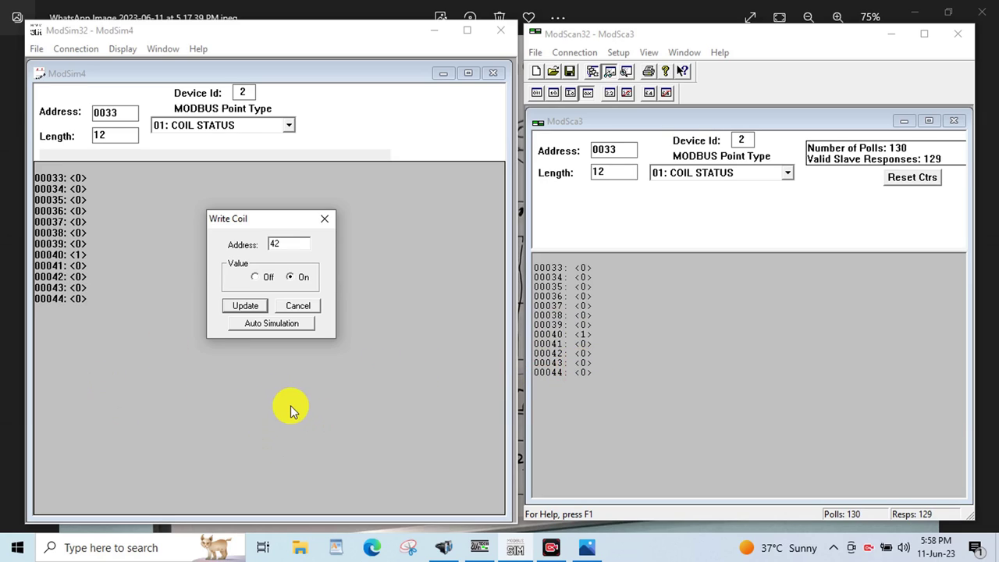
left_click(242, 306)
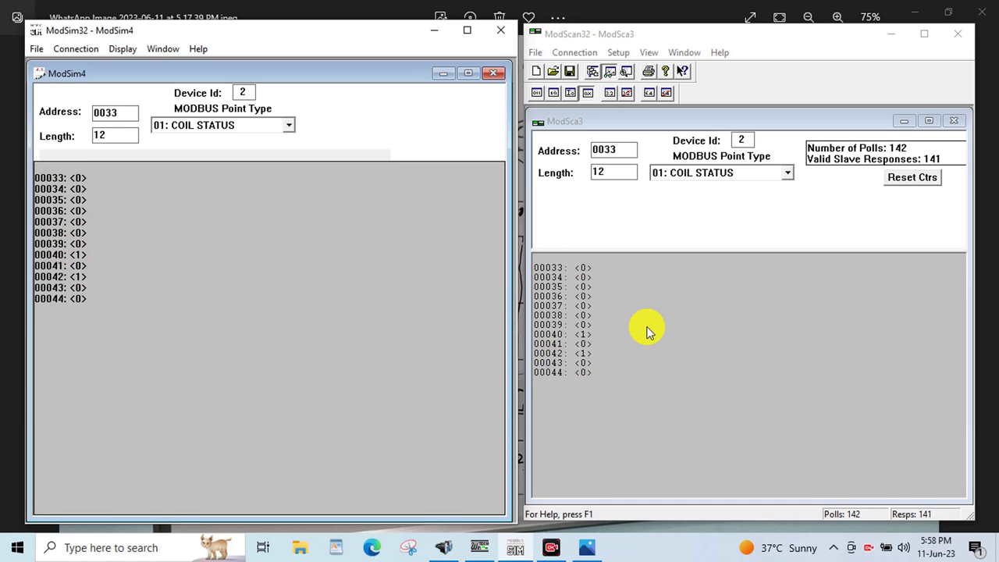
Check the whiteboard photo's request and response frames, and return to ModSim32 and ModScan32 side by side.
left_click(589, 546)
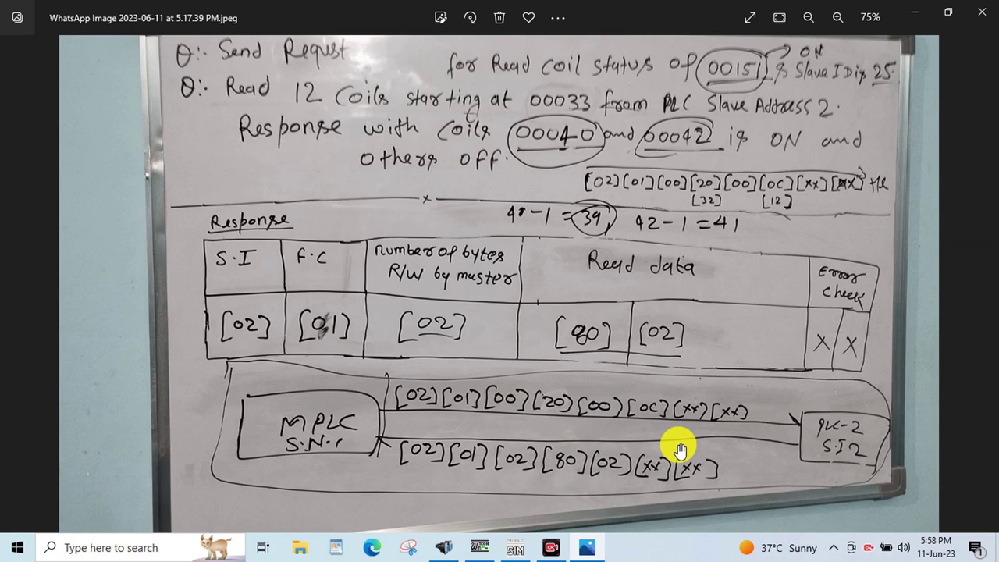
mouse_move(515, 550)
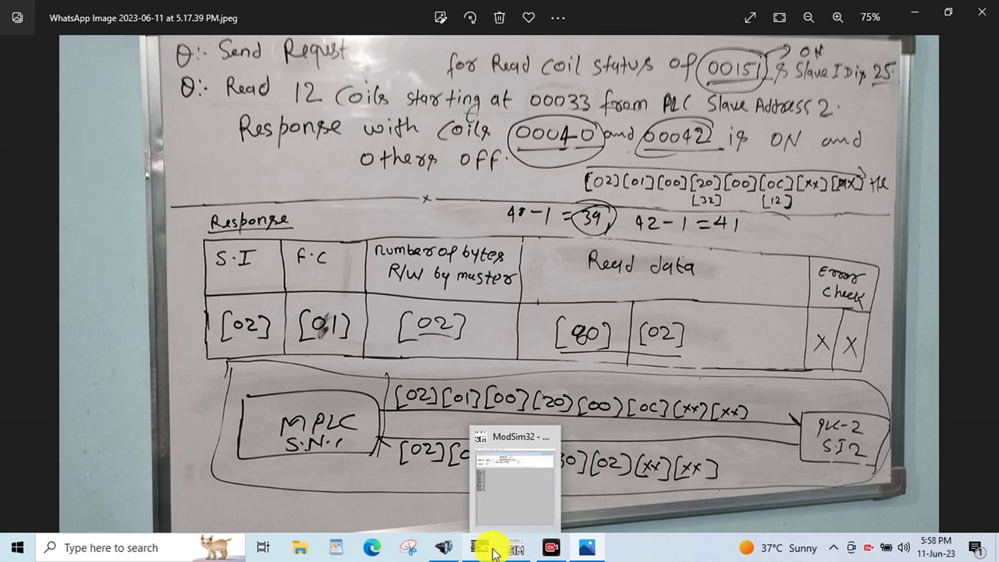
left_click(509, 548)
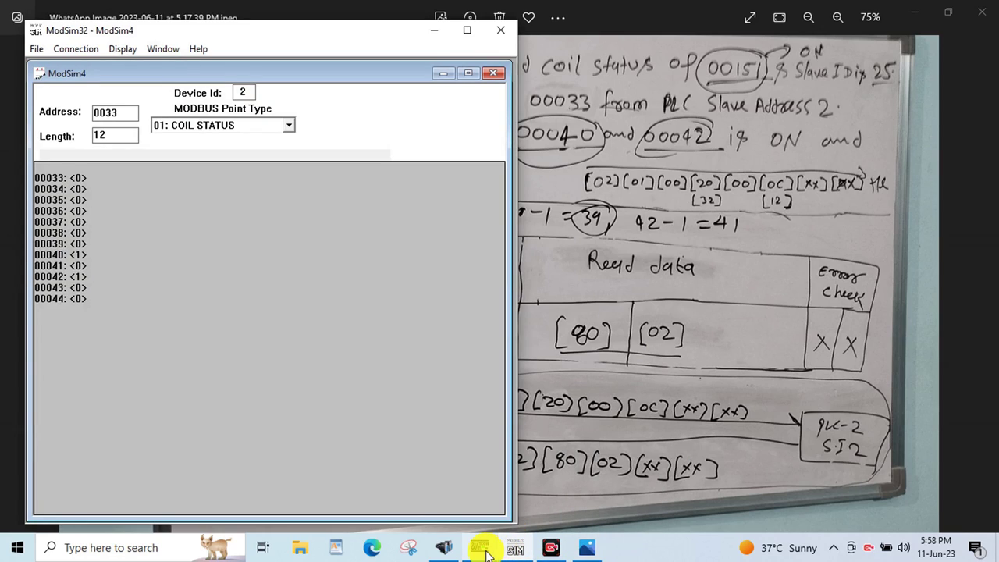
left_click(482, 549)
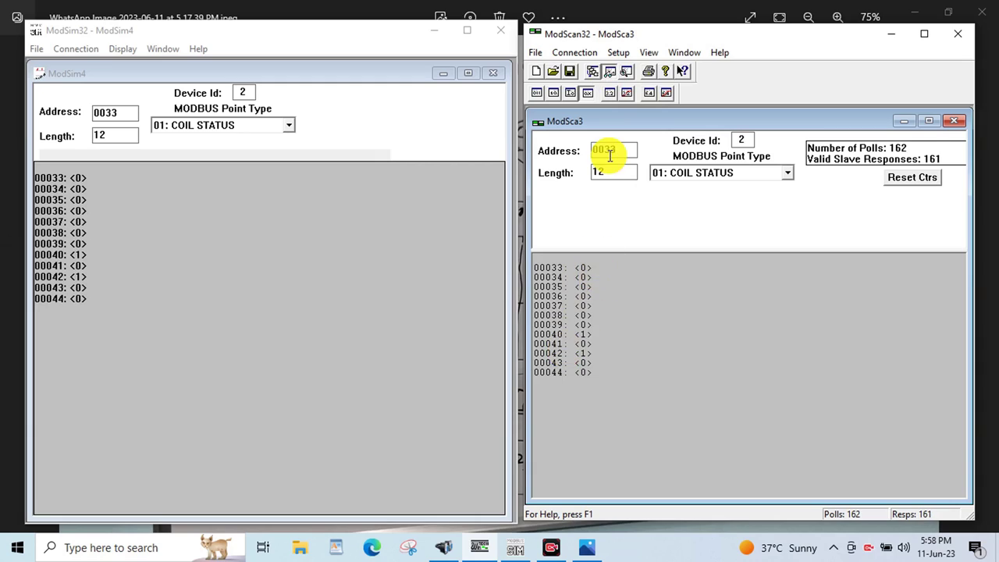
Switch the ModSca3 display to raw Modbus traffic and disconnect ModScan32 to freeze the captured frames.
left_click(627, 72)
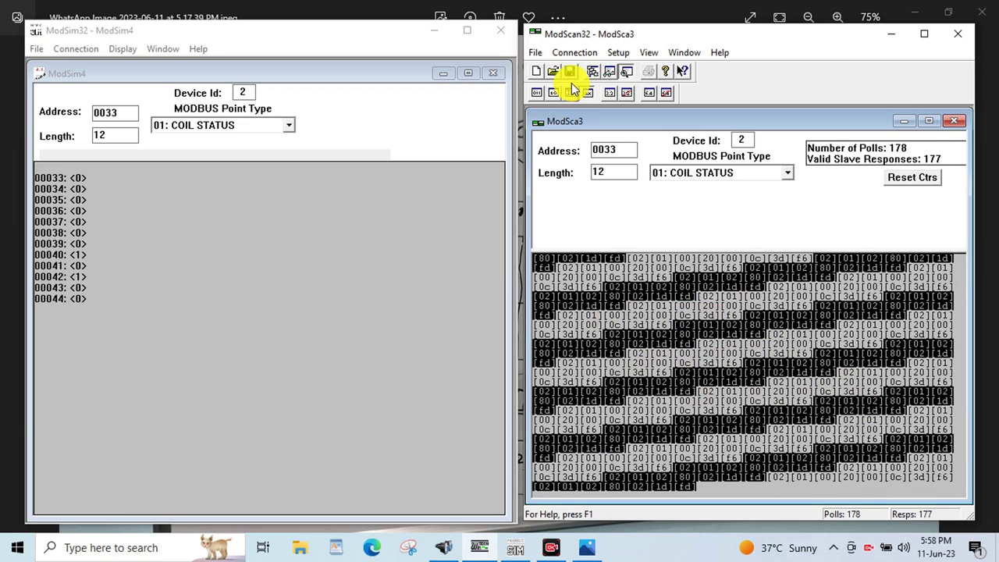
left_click(576, 53)
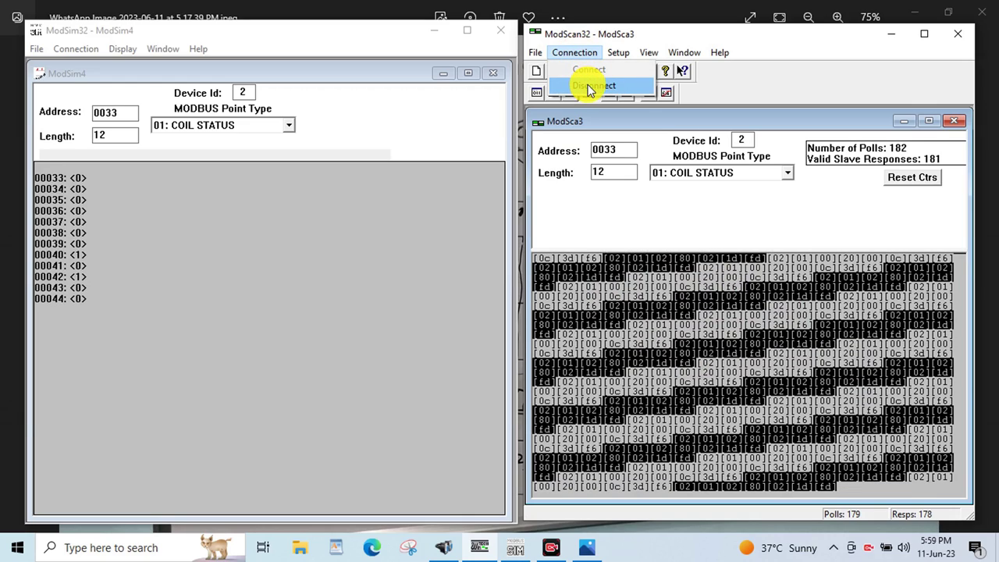
left_click(589, 87)
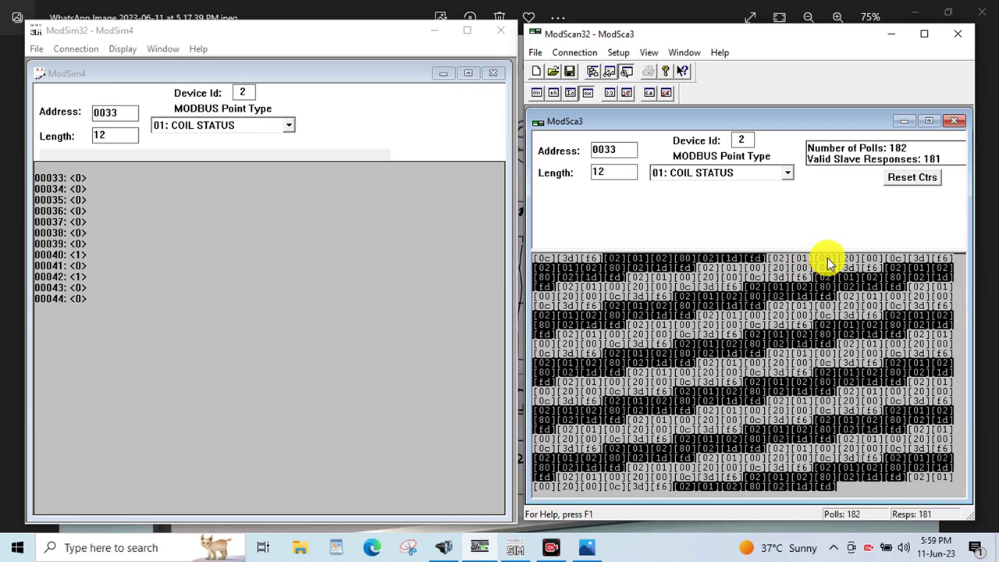
Reopen the whiteboard photo, zoom it out to 56%, and restore it to a smaller window beside the captured ModScan32 traffic.
left_click(585, 547)
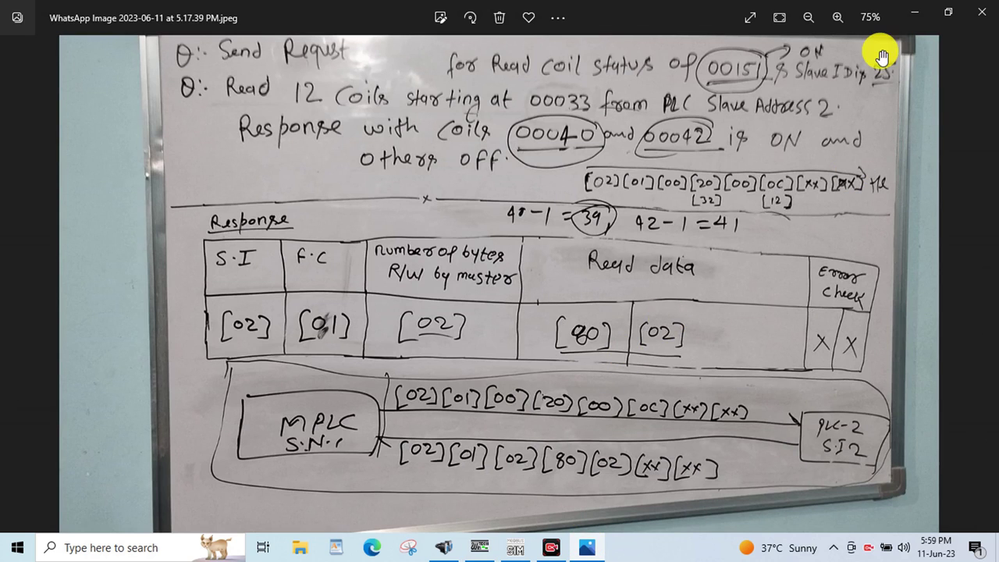
left_click(809, 17)
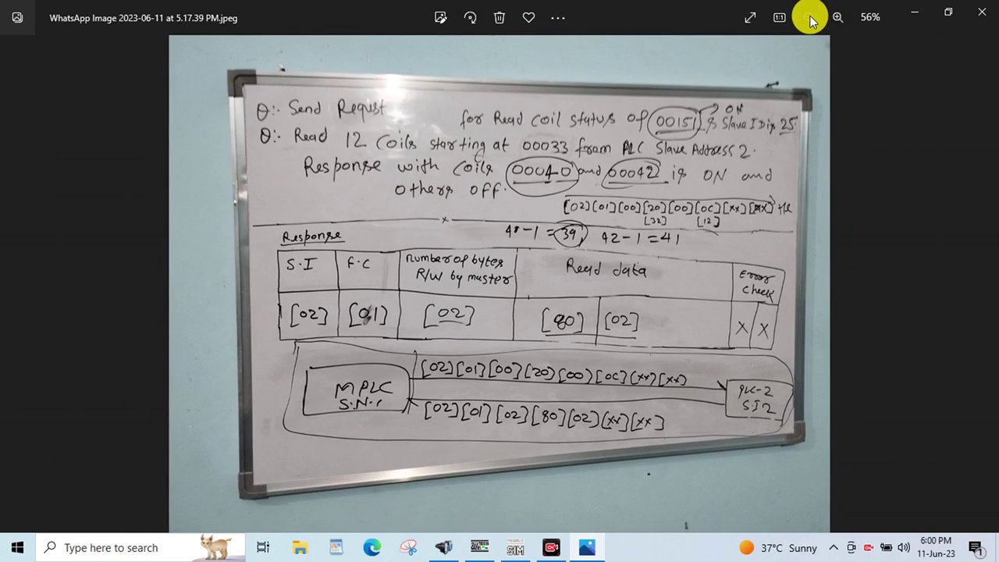
left_click(948, 12)
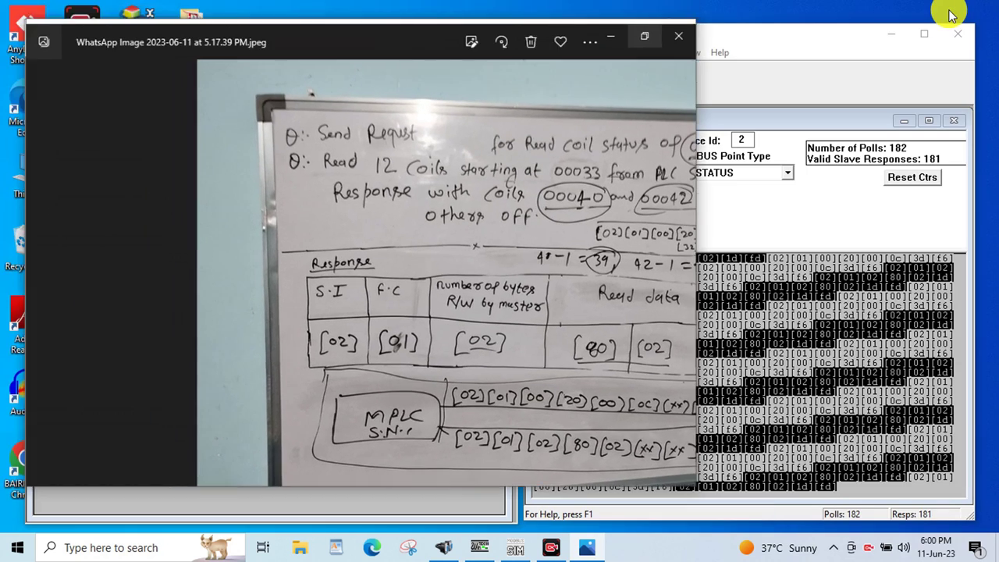